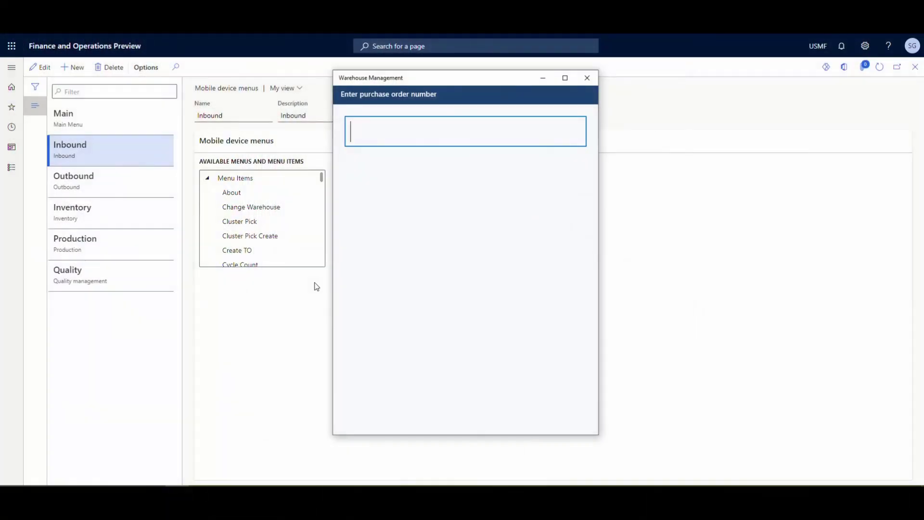
Enter purchase order 00000304 and item A0001 for receiving.
text(00000304)
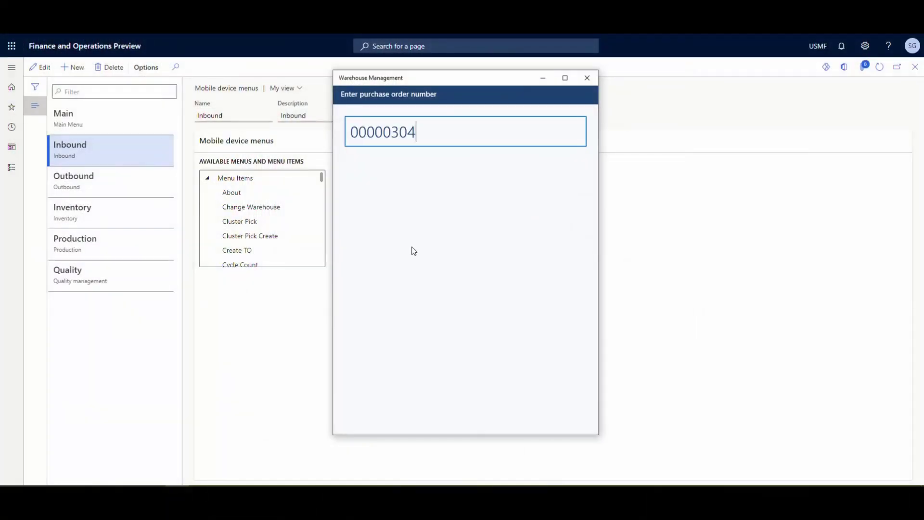
key(Return)
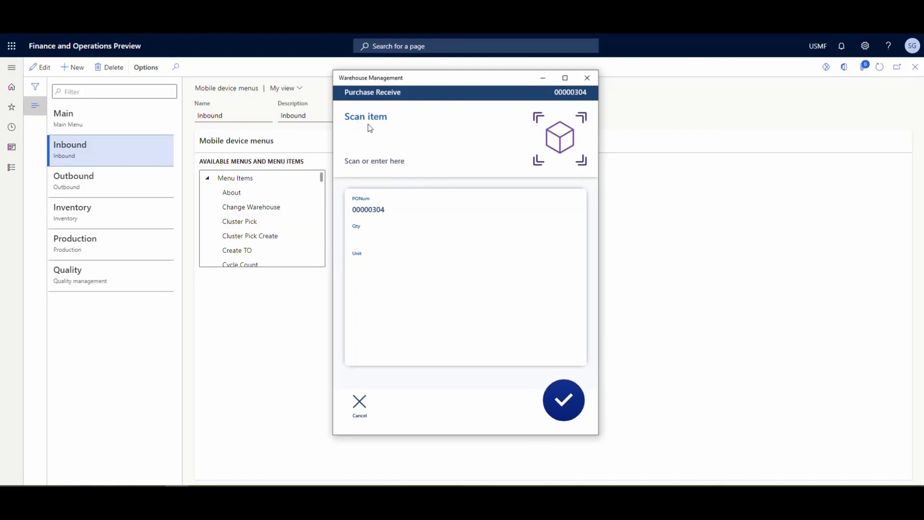
click(368, 161)
text(a0)
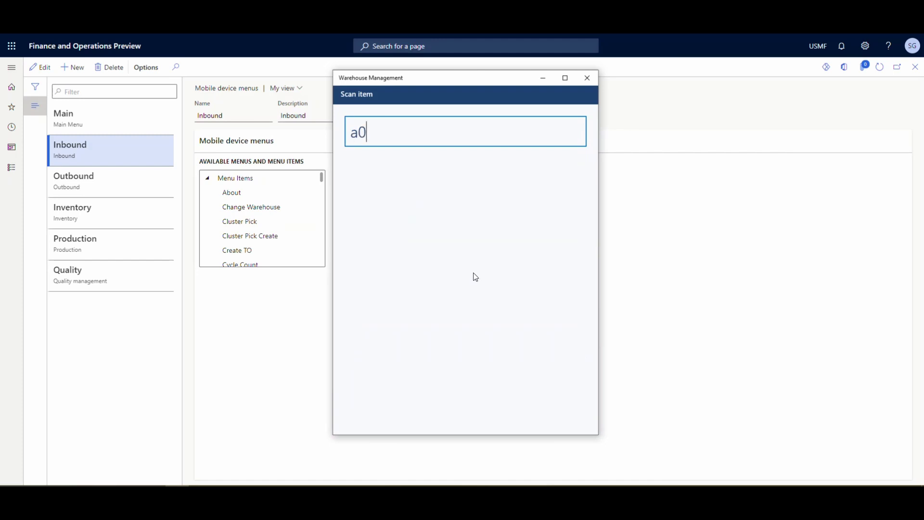
text(001)
key(Return)
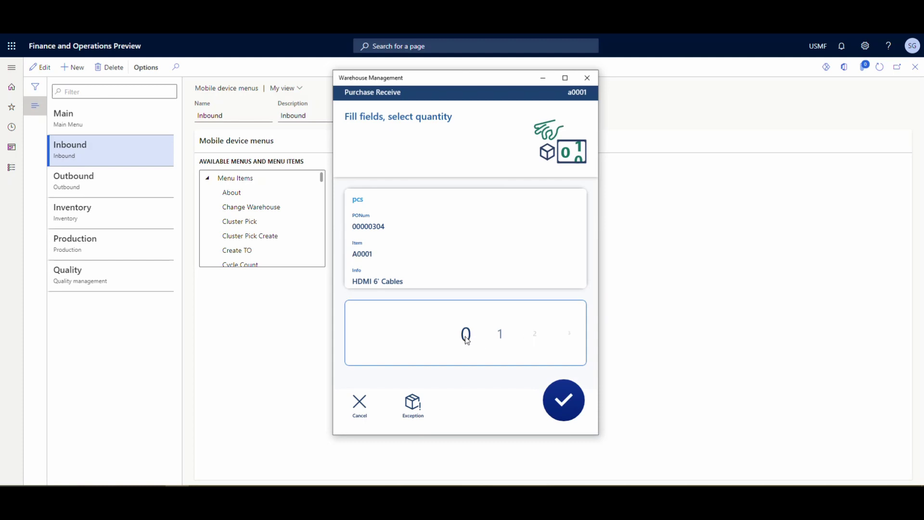
Set the received quantity to 5 pcs and review the receipt details.
click(500, 339)
click(500, 339)
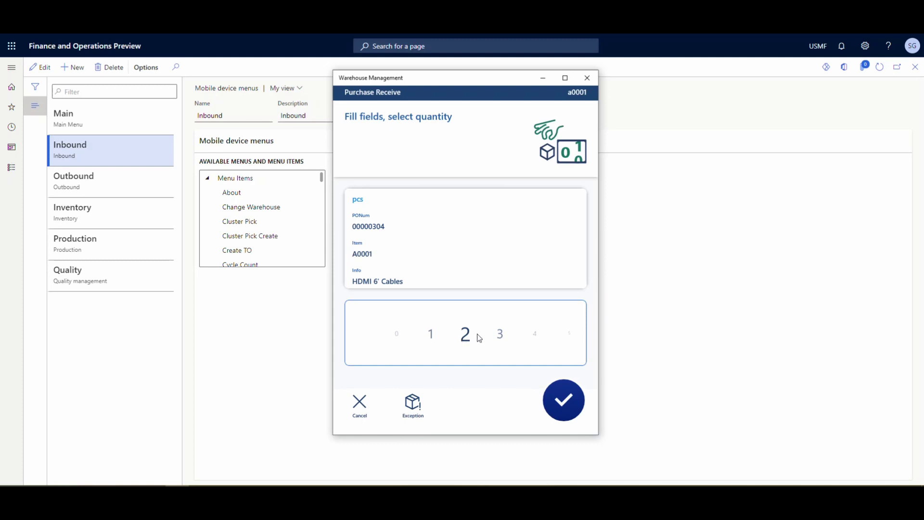
click(505, 337)
click(500, 337)
click(501, 337)
click(570, 404)
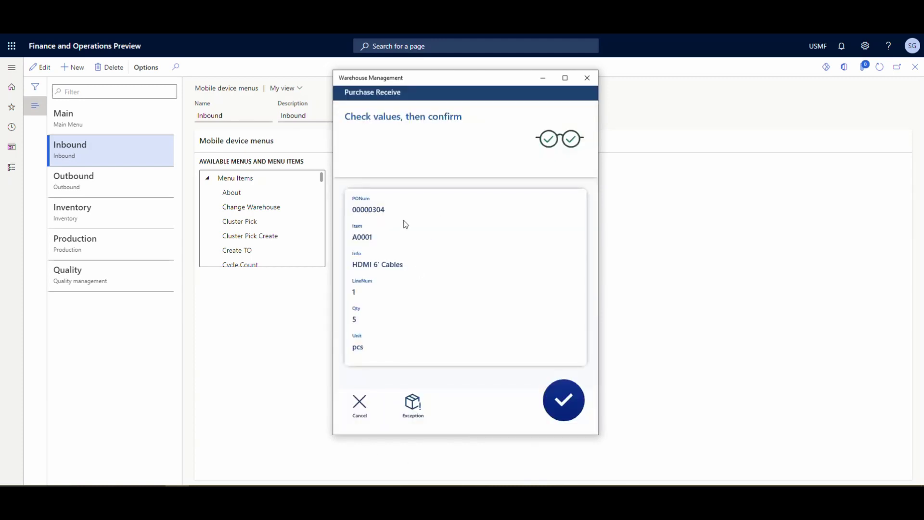
click(445, 272)
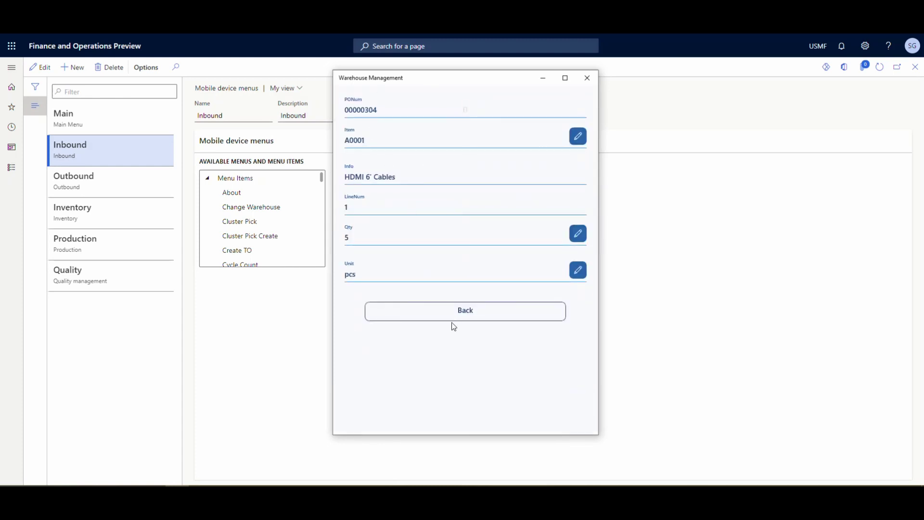
click(471, 314)
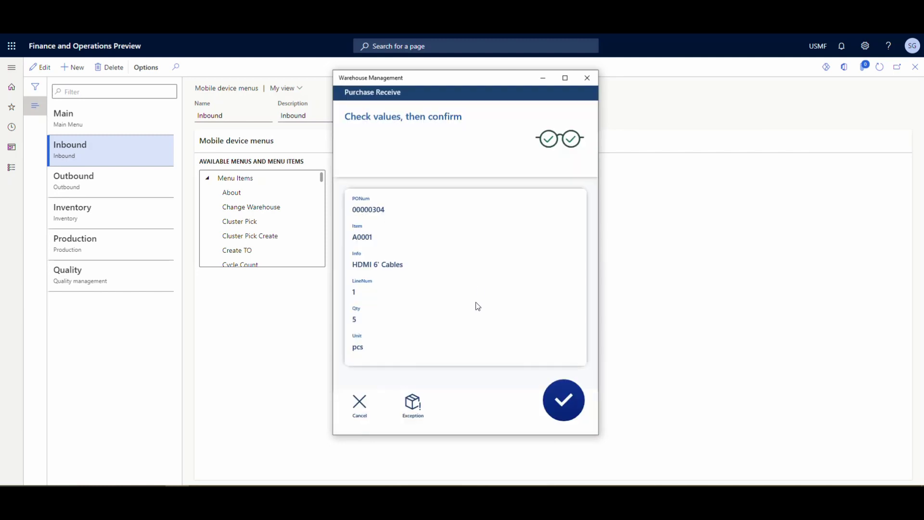
Confirm the A0001 receipt and enter item A0002 as the next item.
click(572, 407)
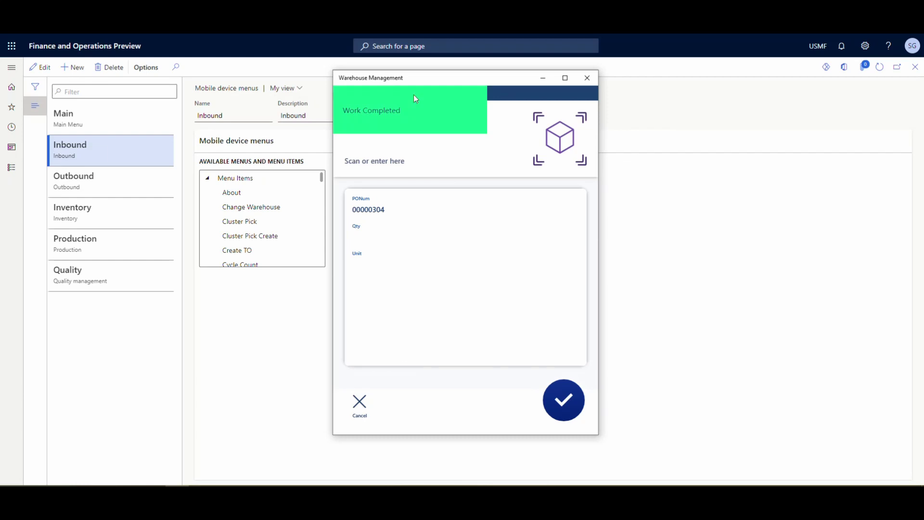
click(382, 160)
text(a0002)
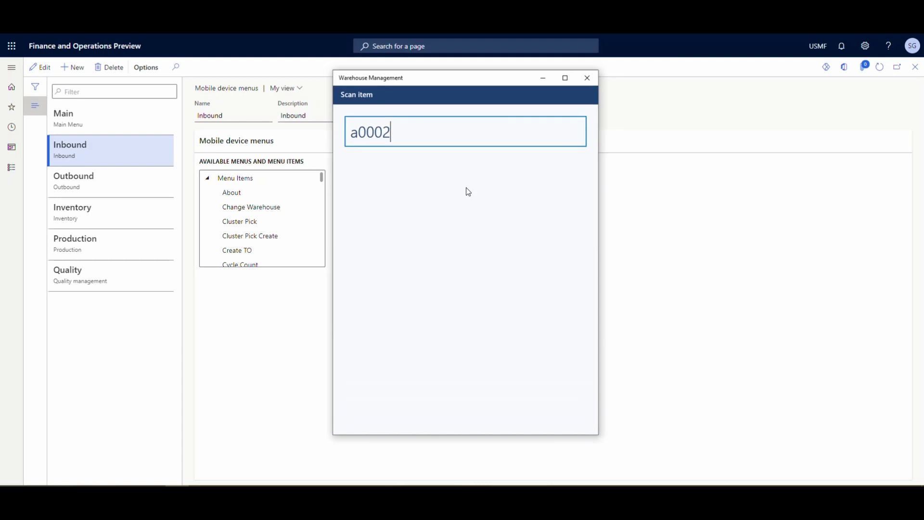
key(Return)
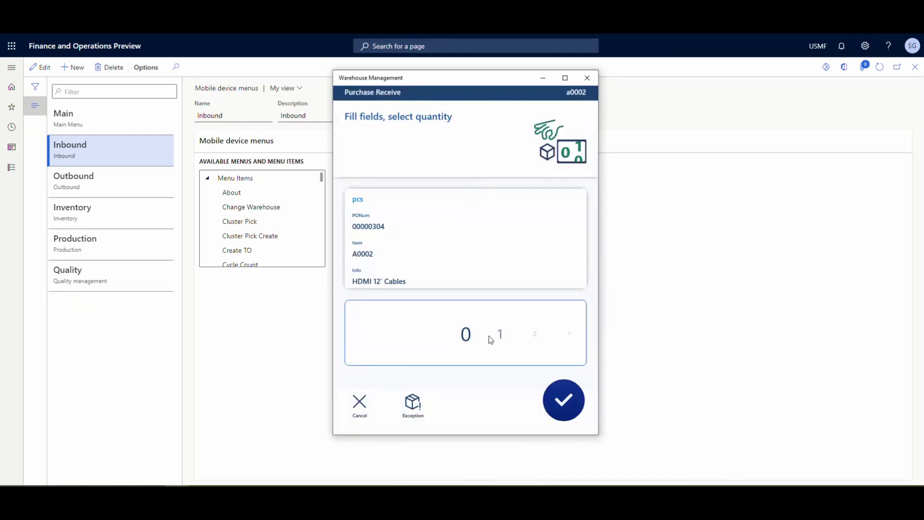
Set the A0002 quantity to 100 pcs and confirm the line 2 receipt.
click(490, 339)
click(490, 337)
click(490, 339)
text(2)
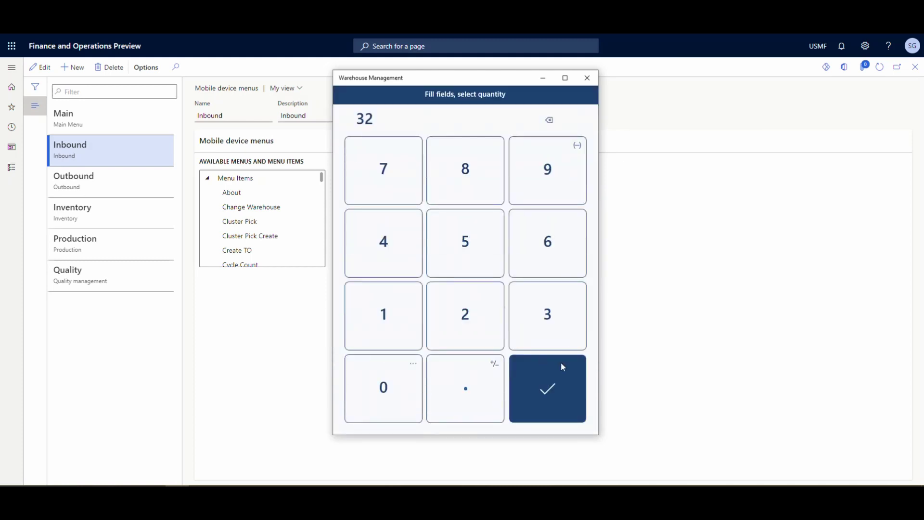
click(549, 122)
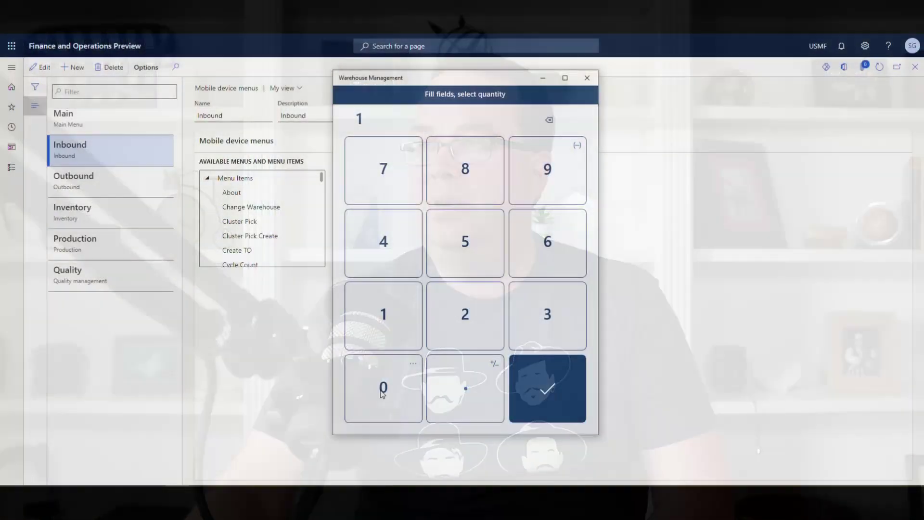
click(383, 393)
click(383, 392)
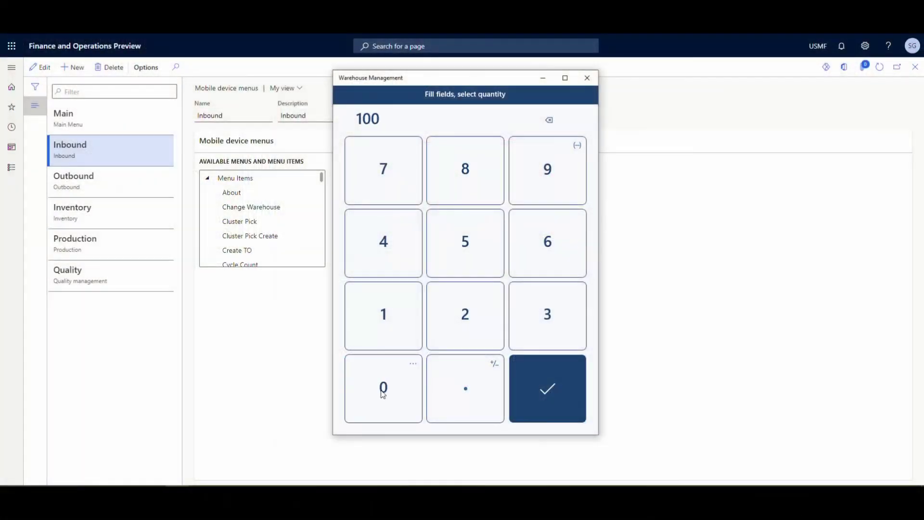
click(551, 401)
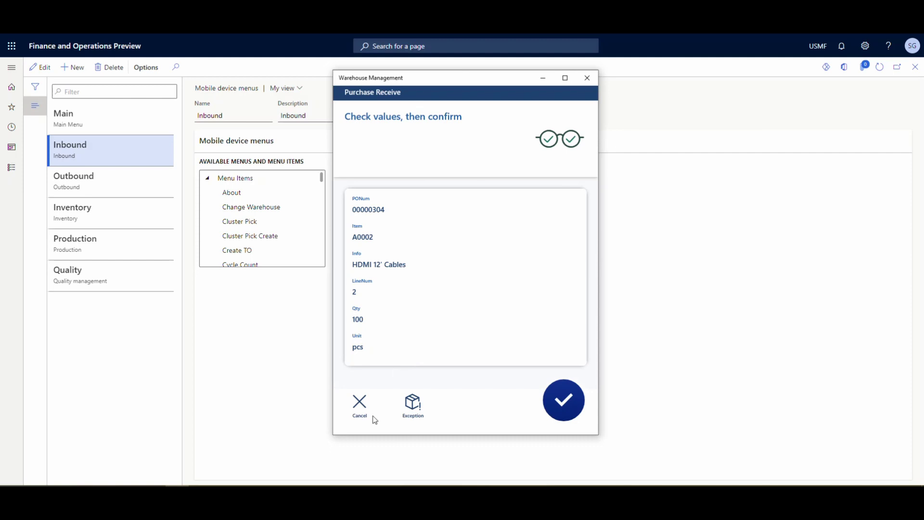
click(566, 405)
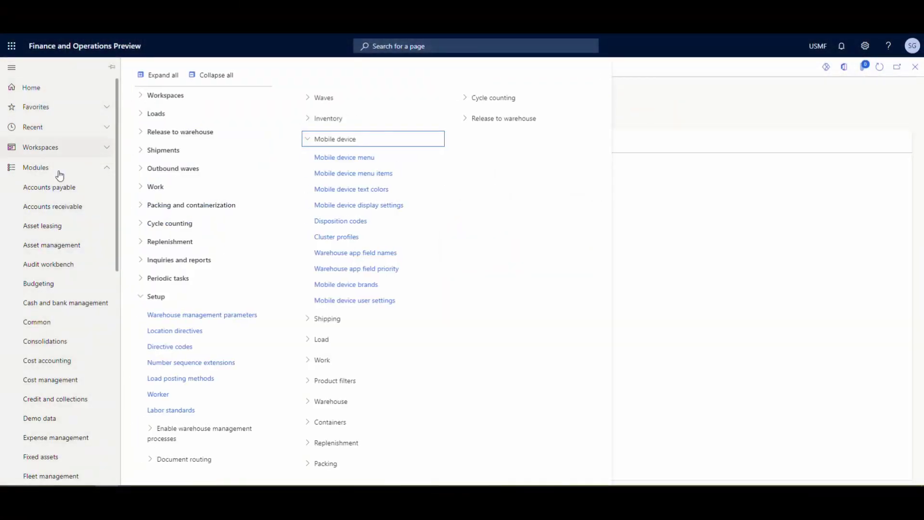
Go to Warehouse management > Work > All work to list the order's work entries.
scroll(61, 231, down, 10)
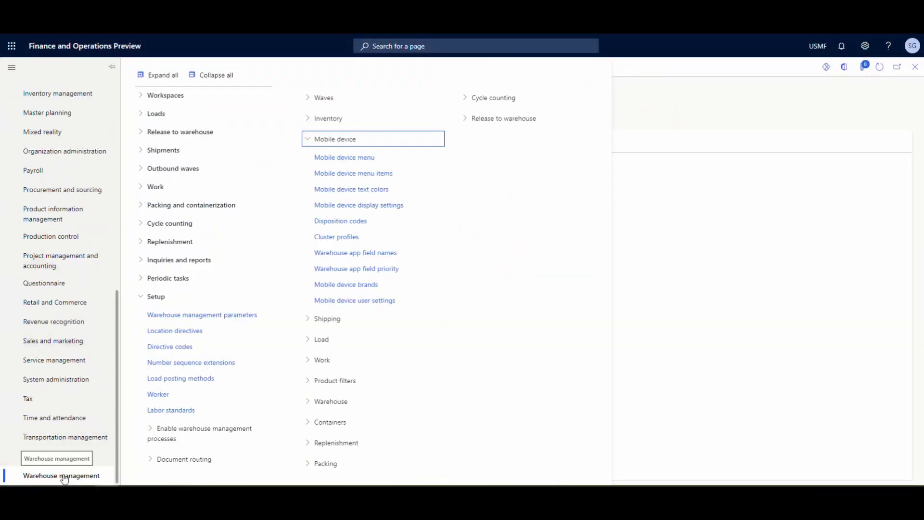
click(142, 297)
click(149, 187)
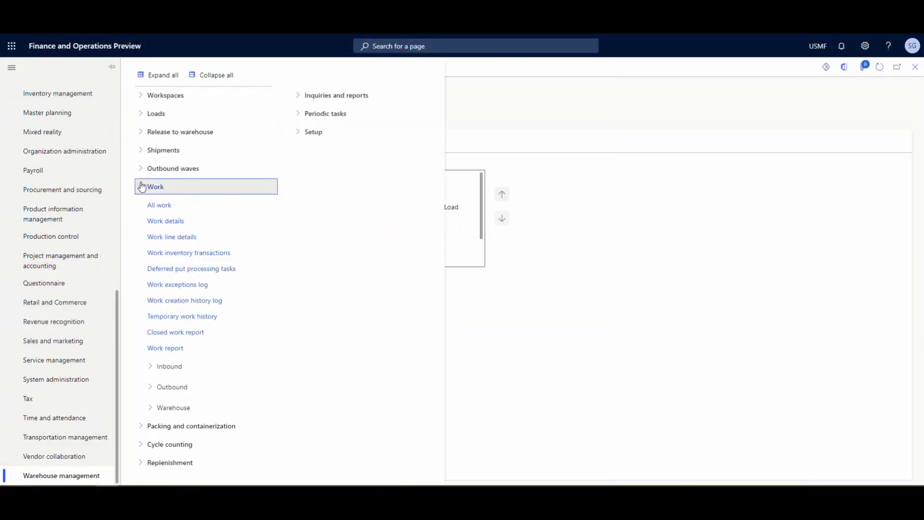
click(171, 217)
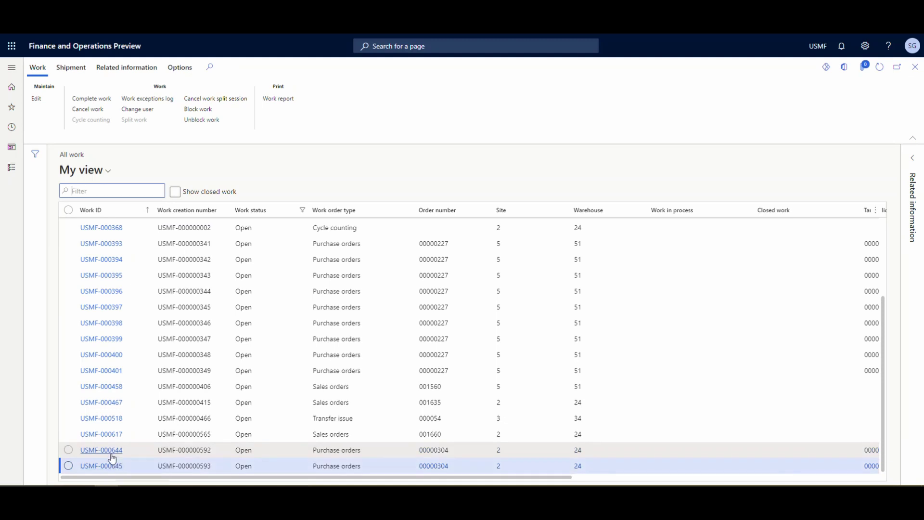
Review work USMF-000644 (5 pcs A0001, RECV to FL-001) and select its work ID for copying.
click(112, 455)
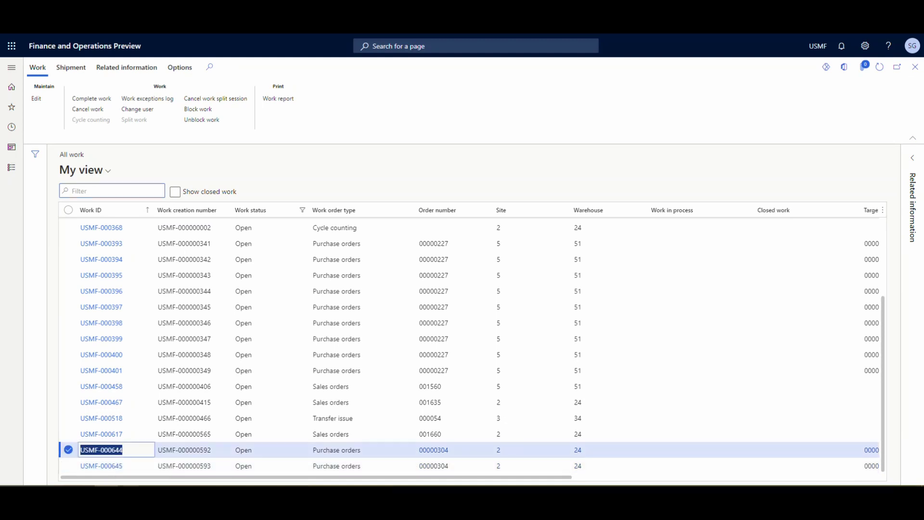
click(102, 451)
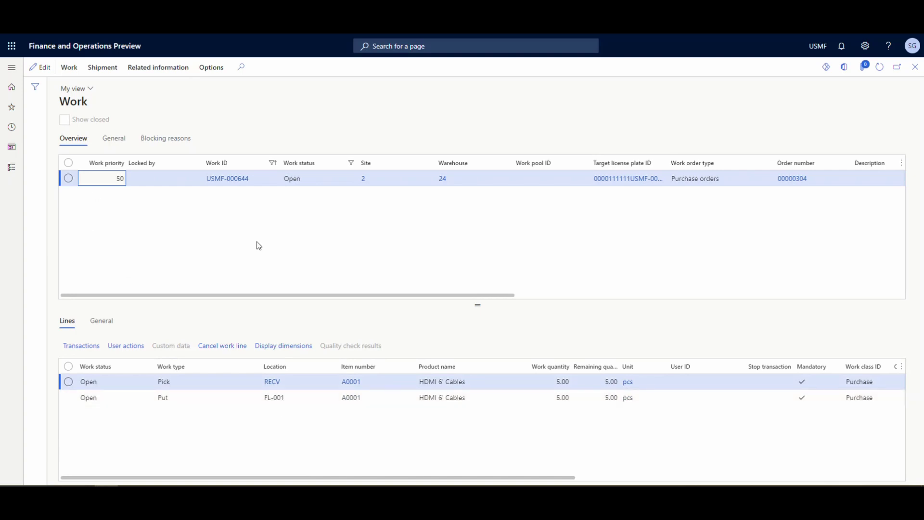
click(251, 187)
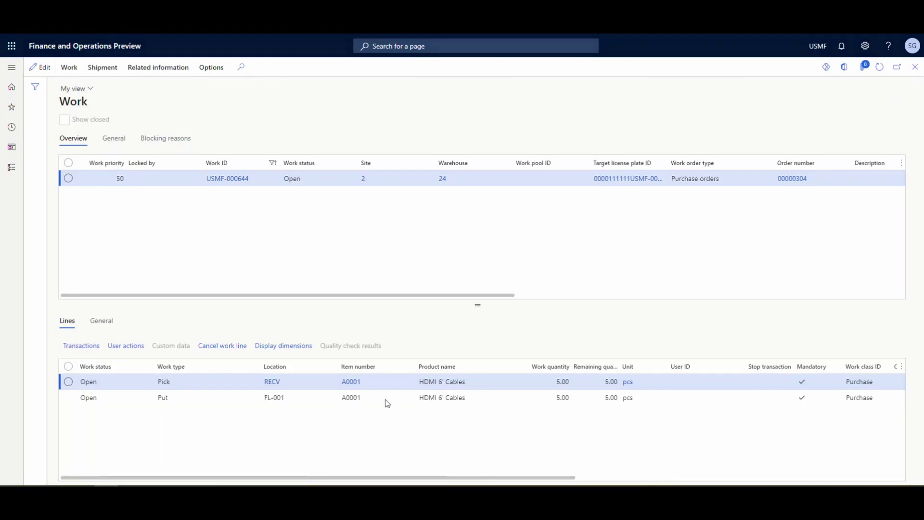
click(915, 67)
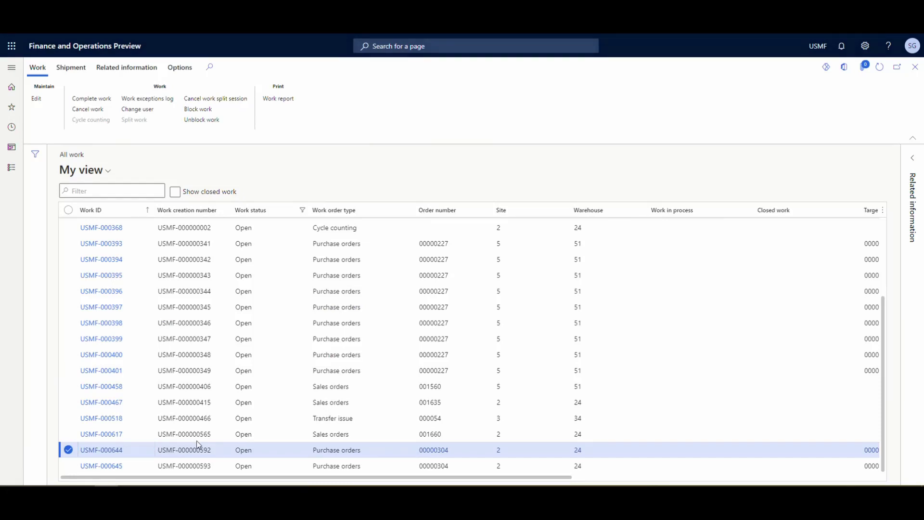
drag(133, 452, 79, 448)
key(ctrl+c)
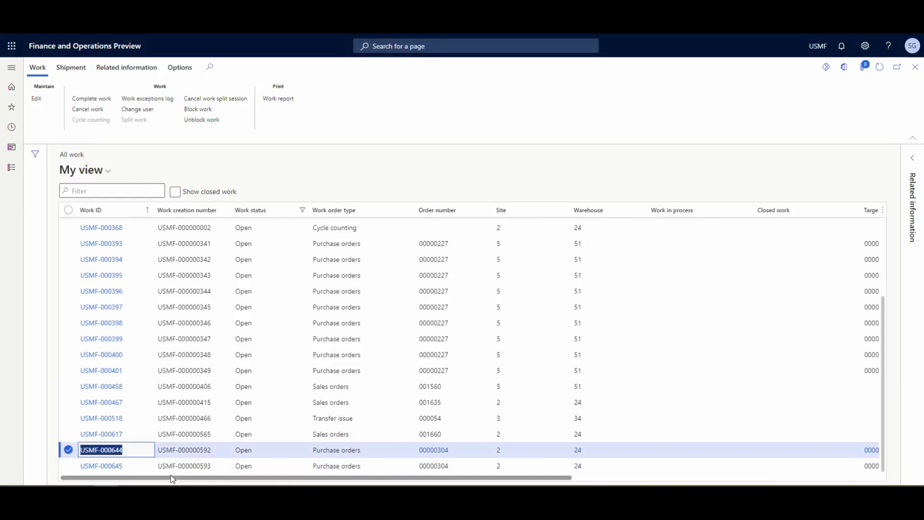
Leave Purchase Receive and start Purchase Put-away in the warehouse app.
key(alt+Tab)
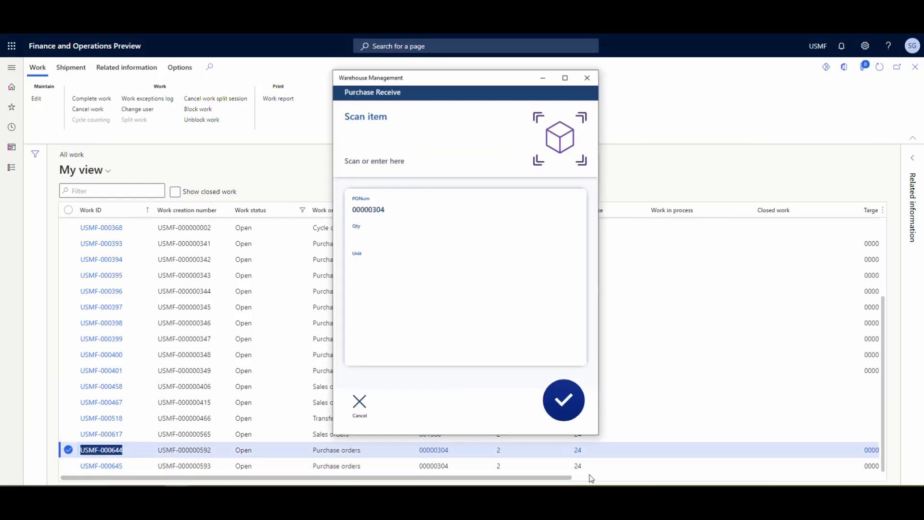
click(358, 404)
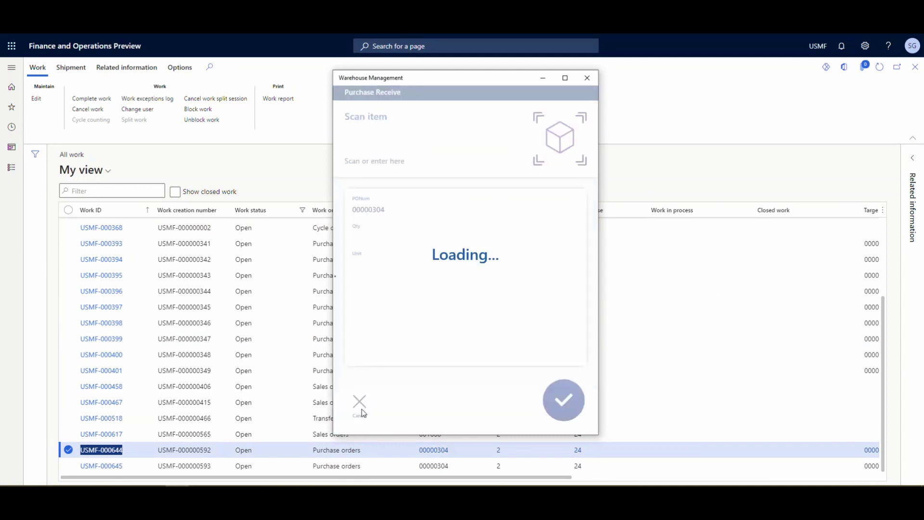
click(395, 225)
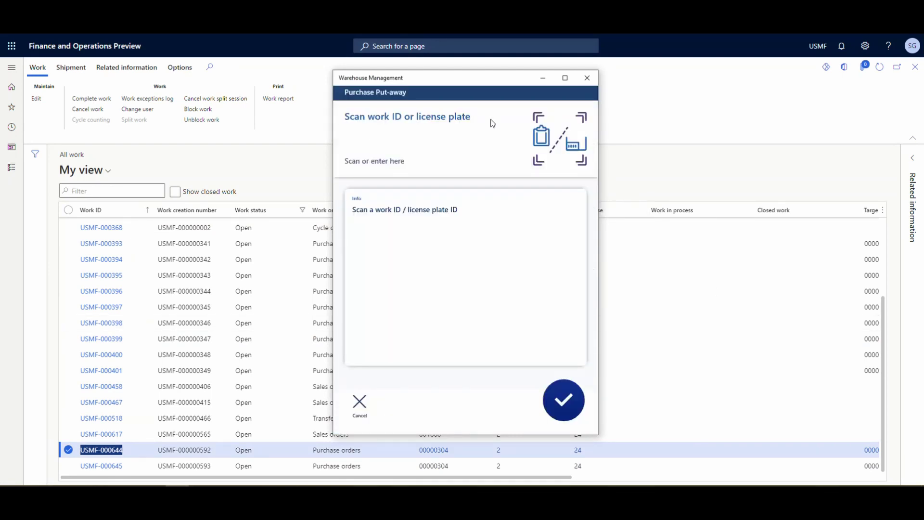
Enter work ID USMF-000644 and confirm picking 5 pcs of A0001 from RECV.
click(409, 146)
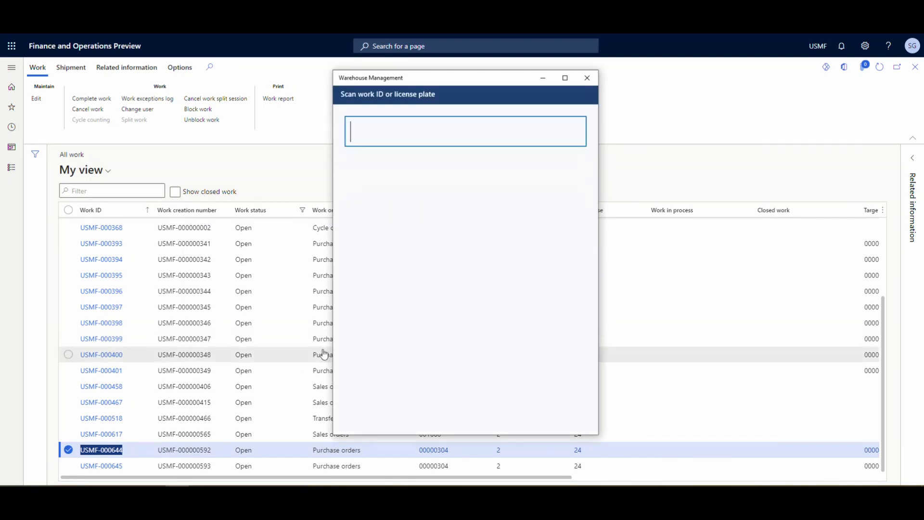
key(ctrl+v)
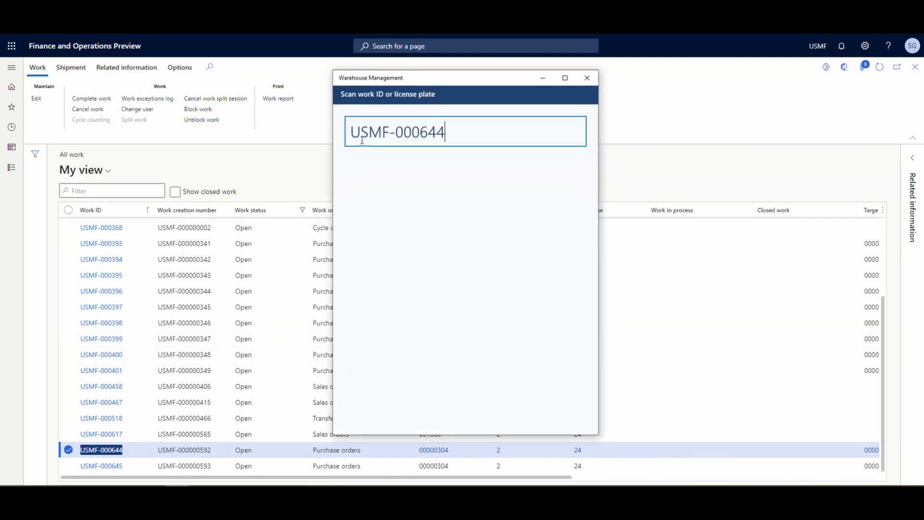
key(Return)
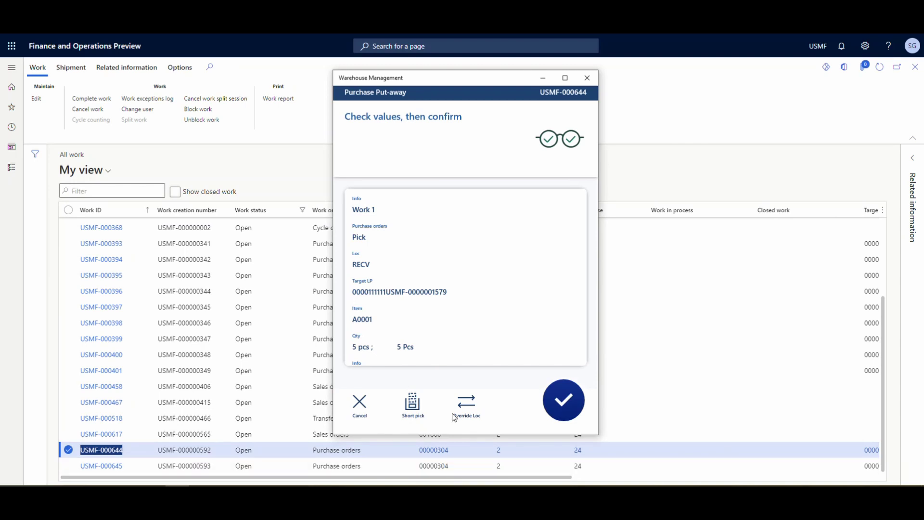
click(562, 405)
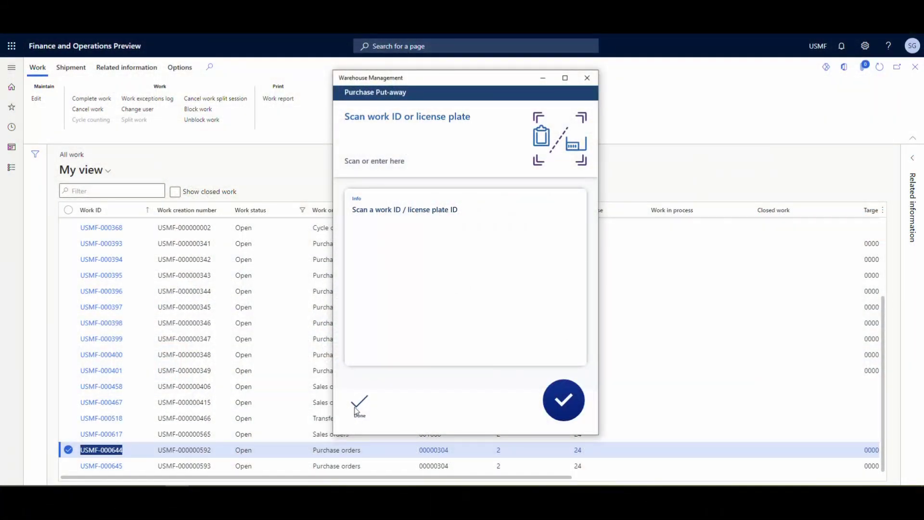
Finish the scan, then look up work USMF-000645 (100 pcs A0002, RECV to FL-002) and copy its target license plate.
click(360, 413)
click(709, 108)
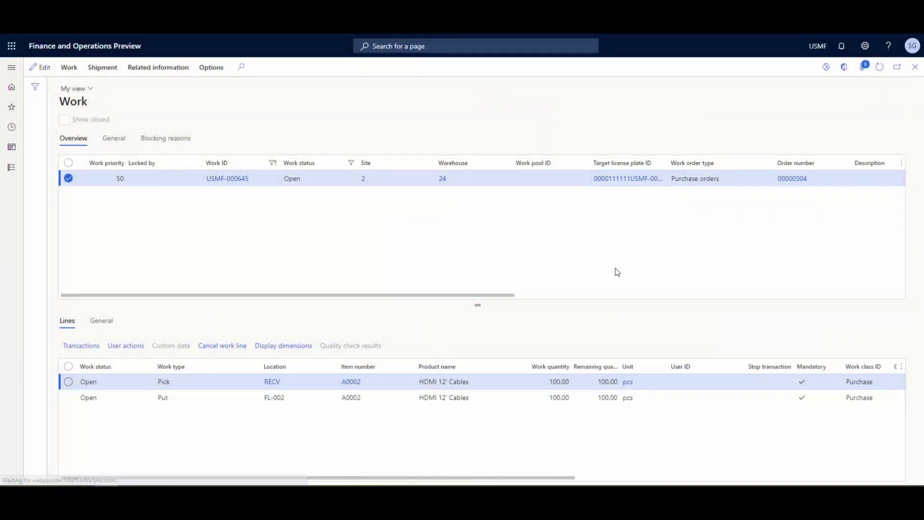
key(alt+Tab)
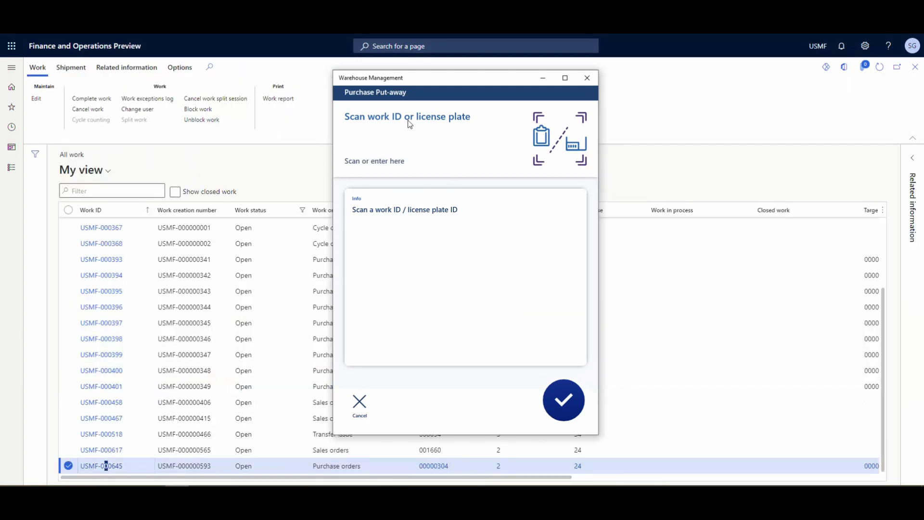
click(407, 119)
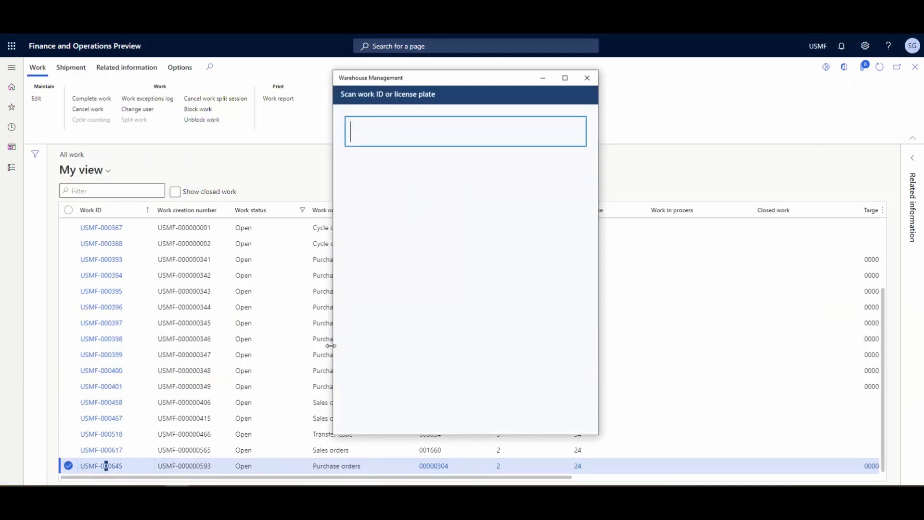
key(ctrl+v)
key(Return)
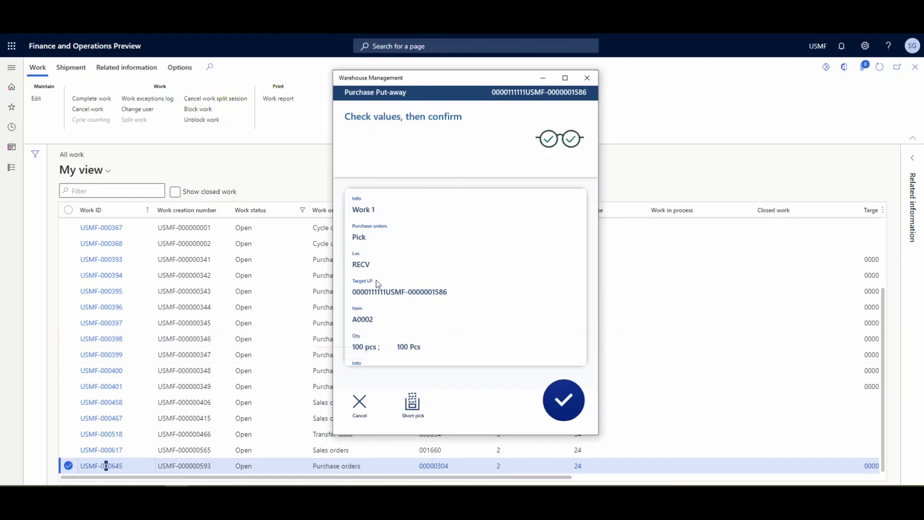
click(562, 403)
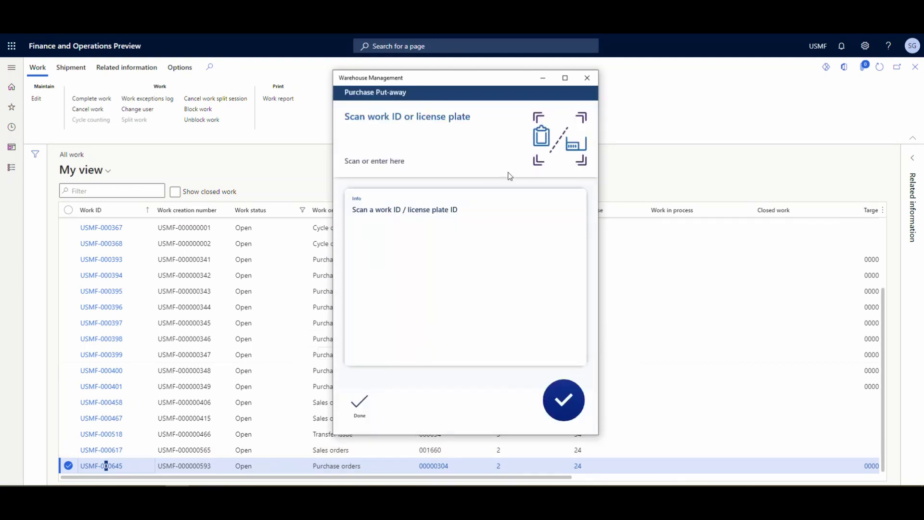
click(358, 408)
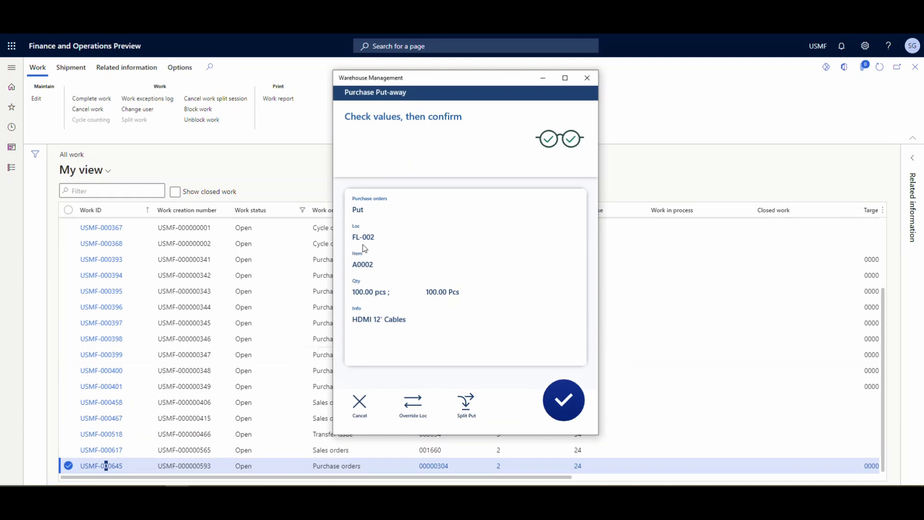
click(565, 405)
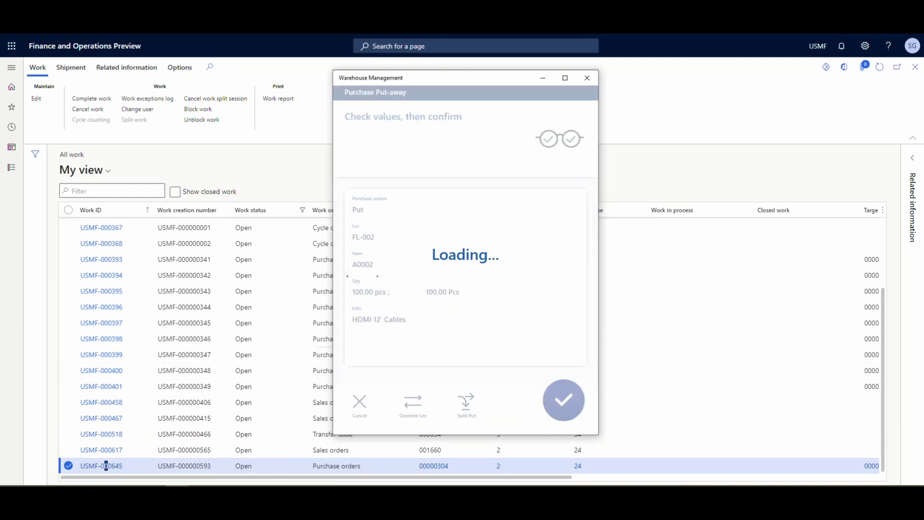